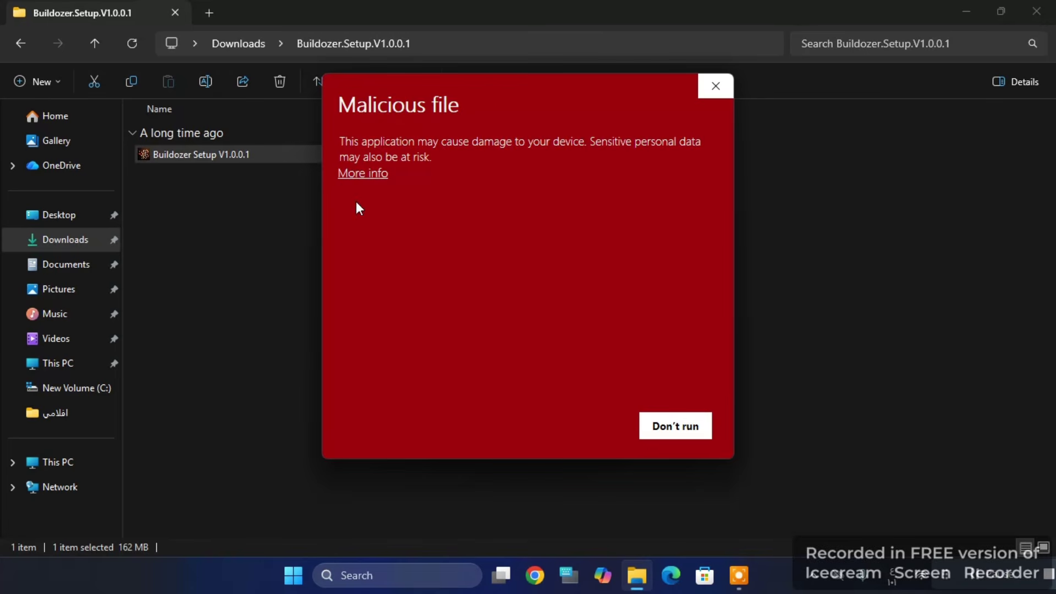
Step: Run the Buildozer Setup V1.0.0.1 installer despite the malware warning and allow it to make changes to the computer
left_click(368, 174)
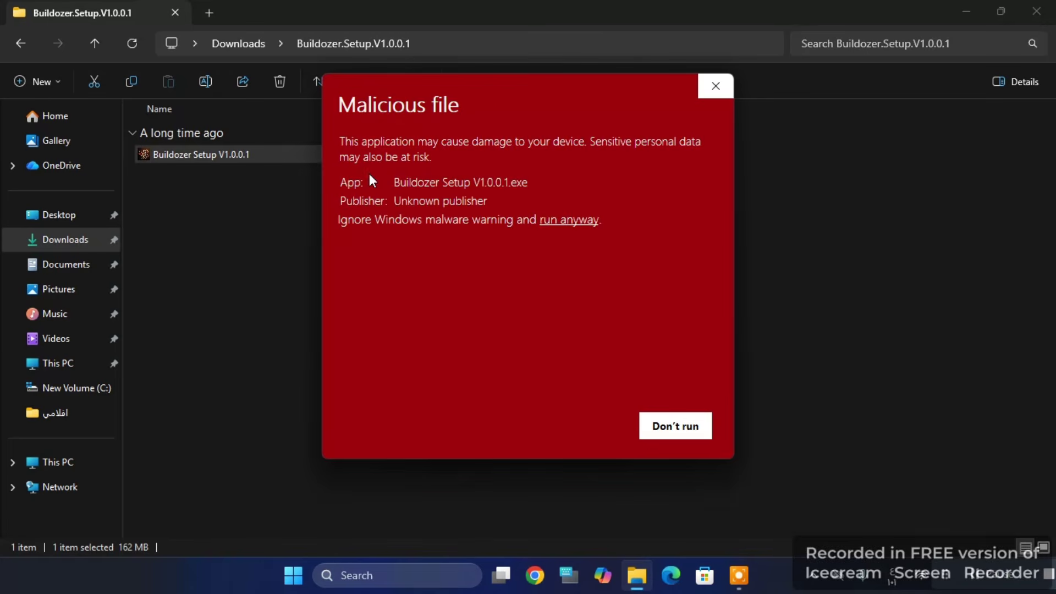
left_click(567, 225)
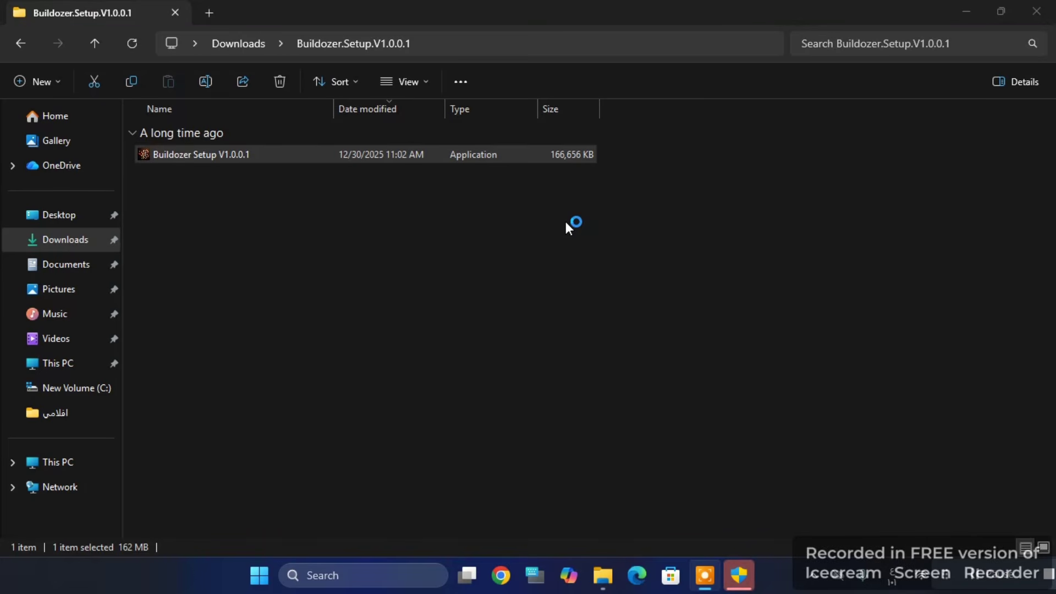
mouse_move(727, 576)
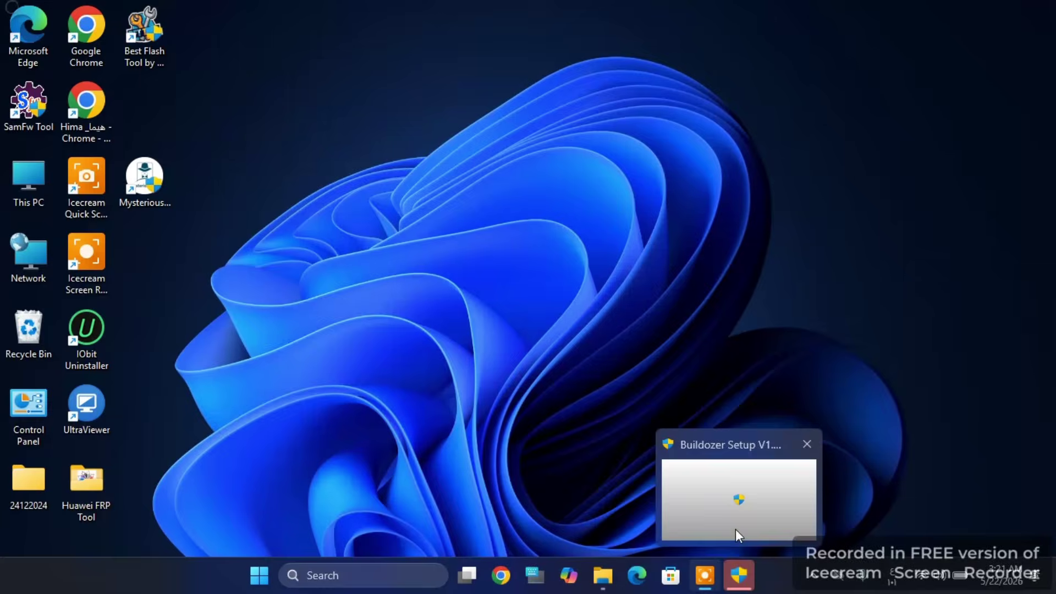
left_click(735, 529)
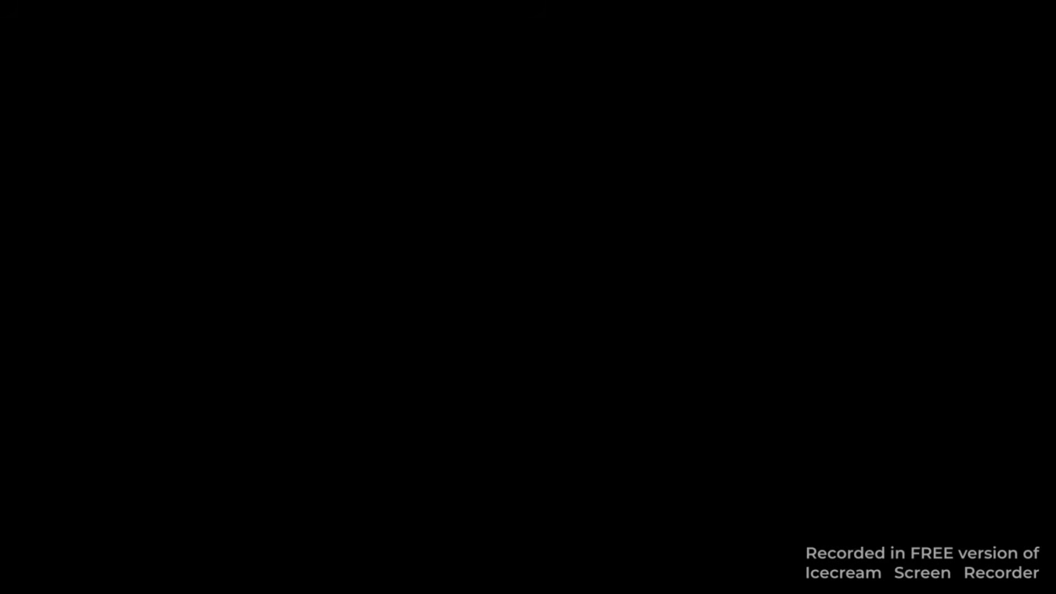
left_click(457, 414)
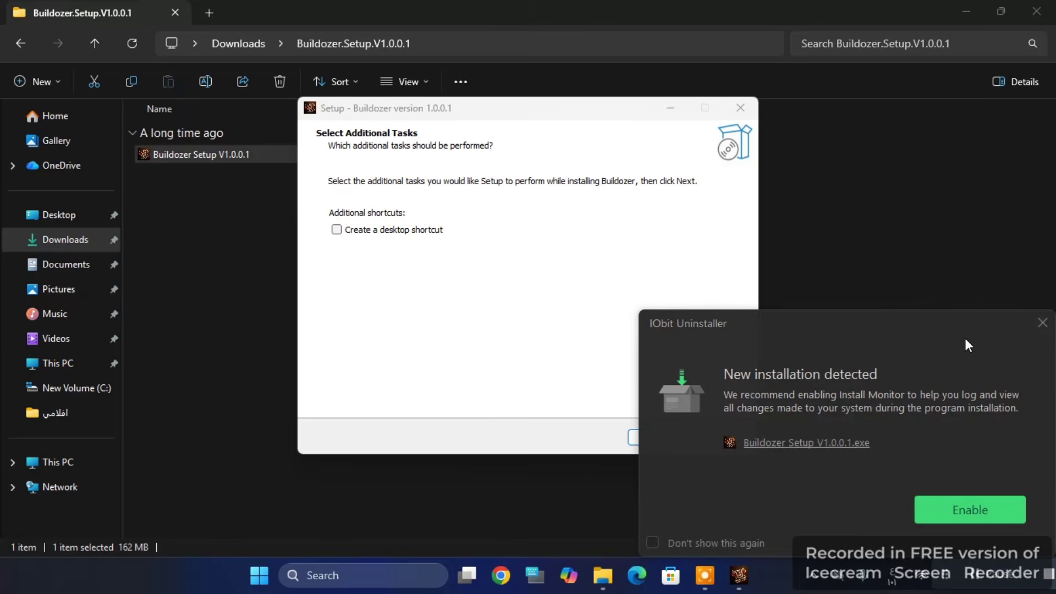
Step: Dismiss the IObit Uninstaller notice and install Buildozer with the option to create a desktop shortcut
left_click(1044, 324)
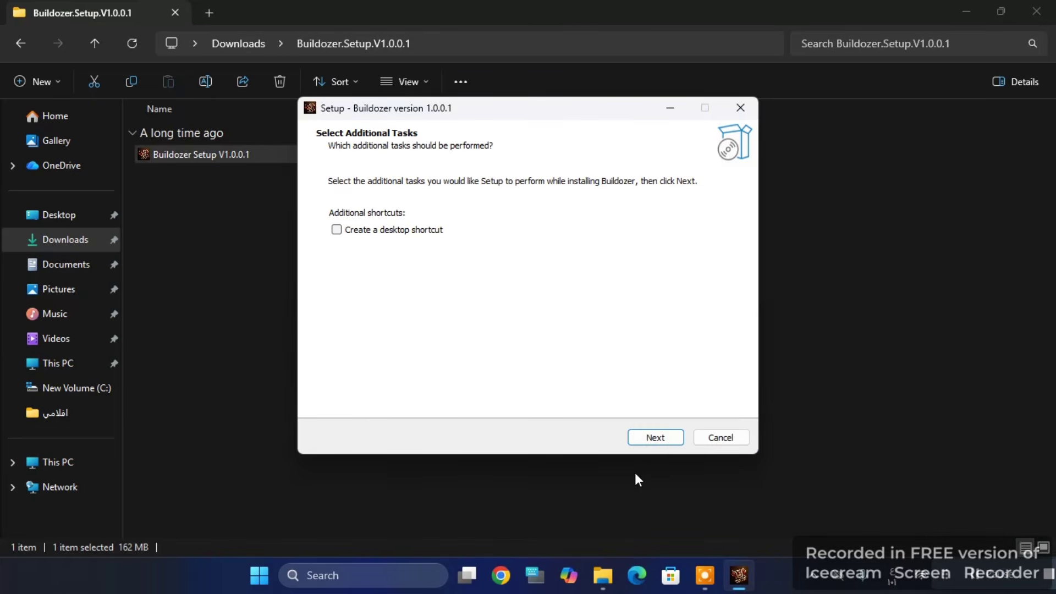
left_click(654, 447)
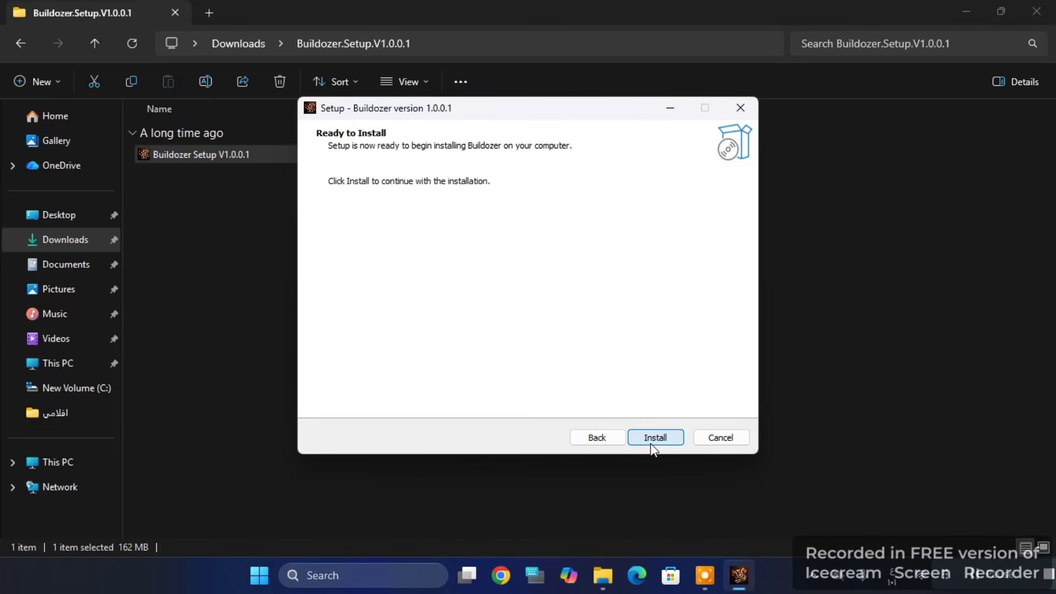
left_click(606, 437)
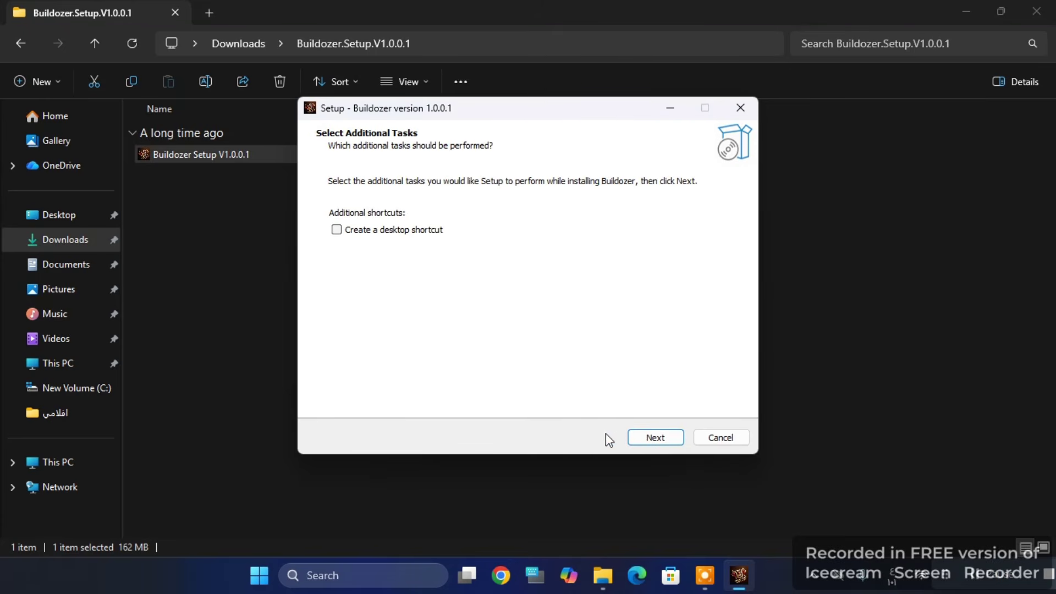
left_click(338, 231)
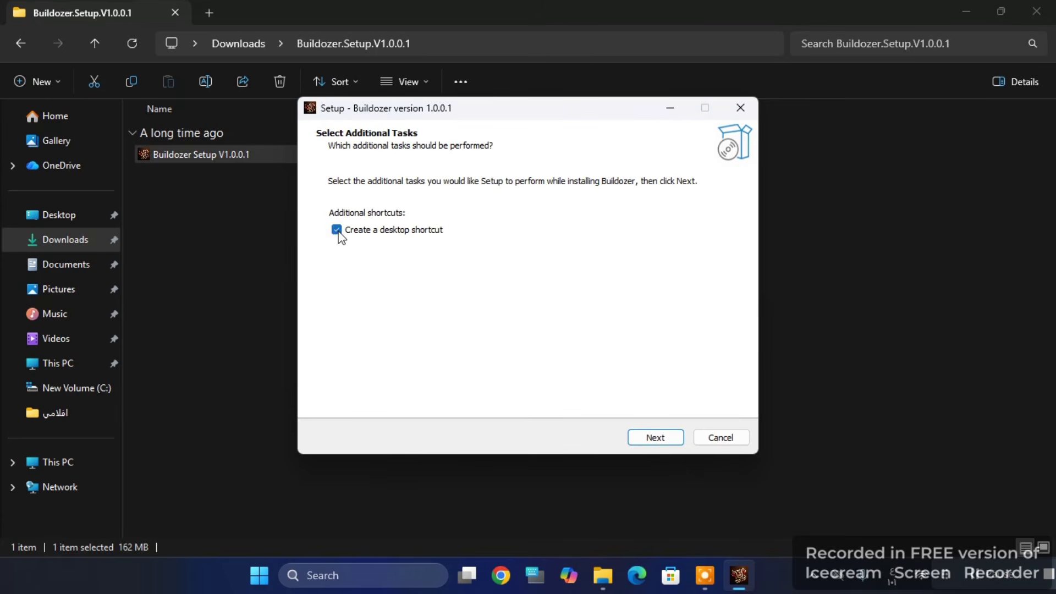
left_click(655, 438)
left_click(654, 438)
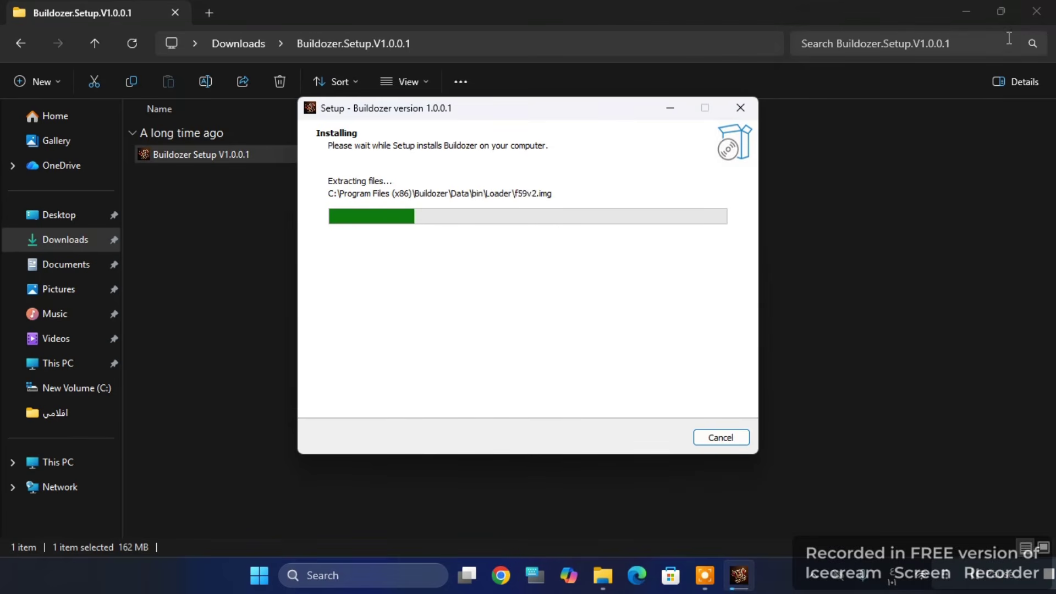
Step: Close the installer's folder window and finish the Buildozer setup with Launch Buildozer enabled
left_click(1044, 17)
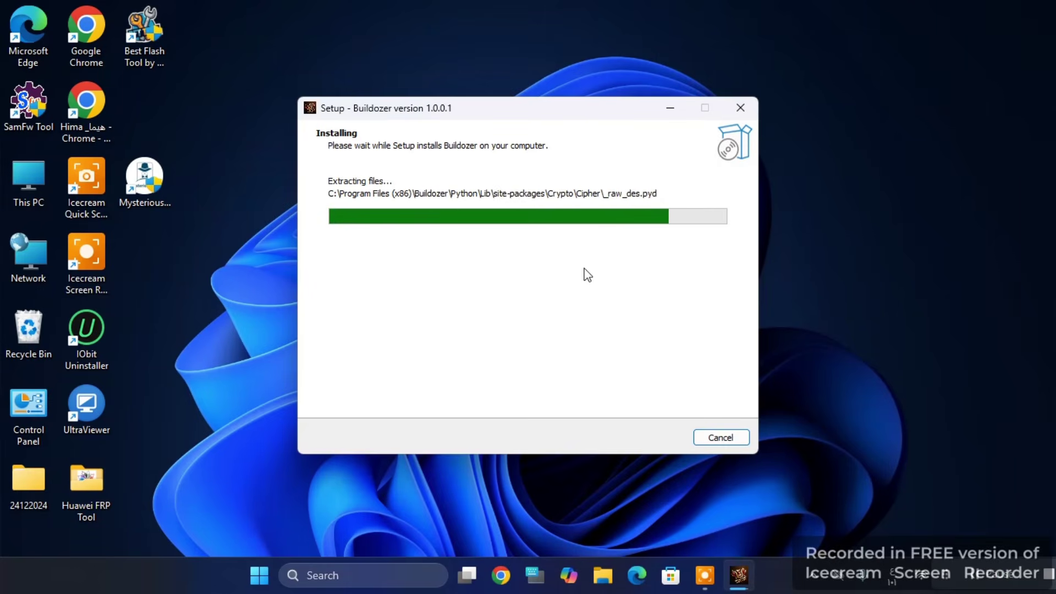
right_click(849, 258)
left_click(879, 319)
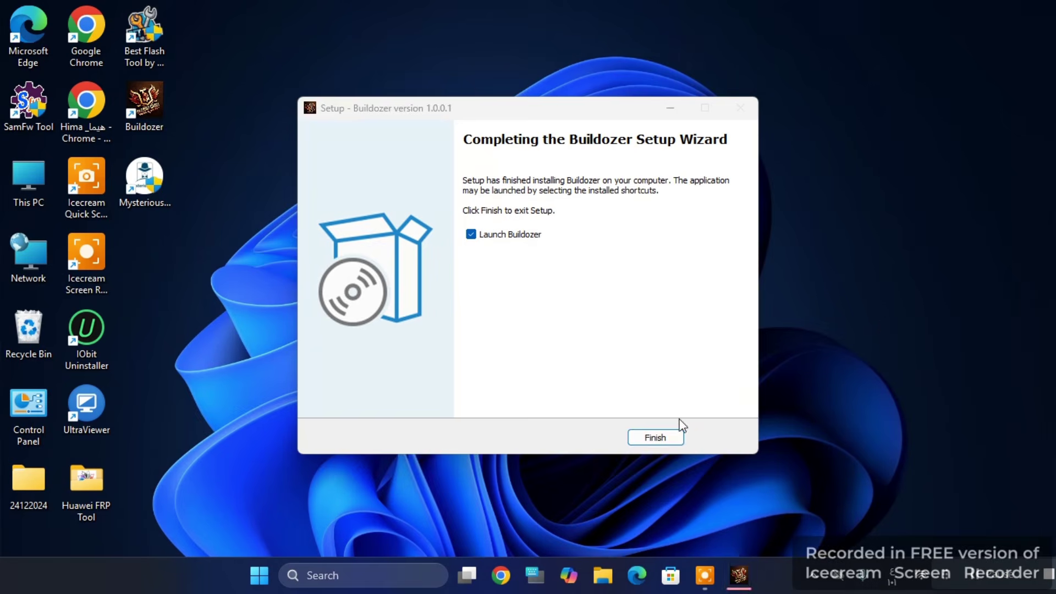
left_click(655, 436)
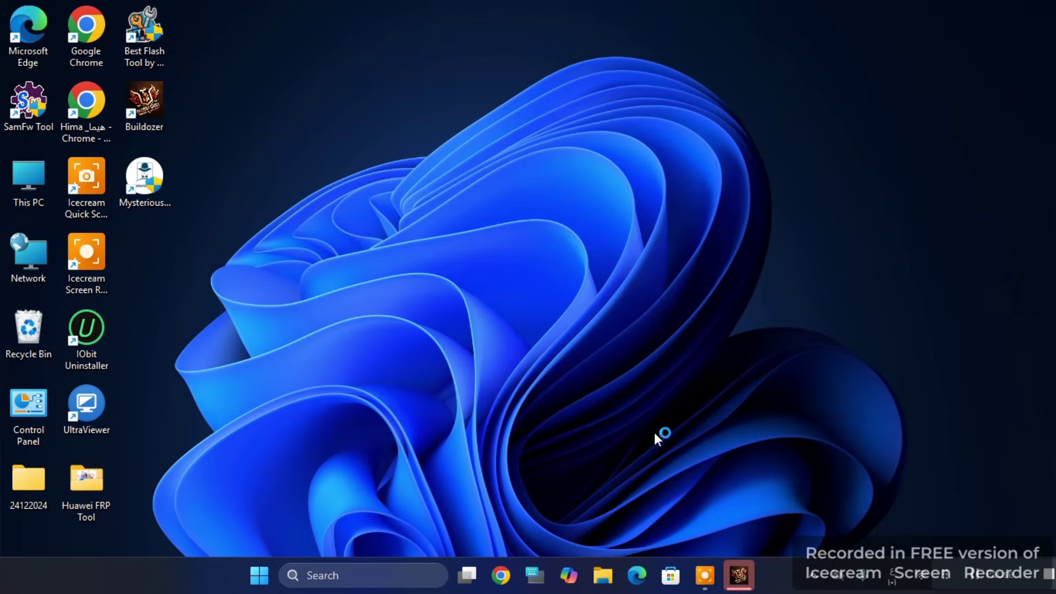
right_click(471, 362)
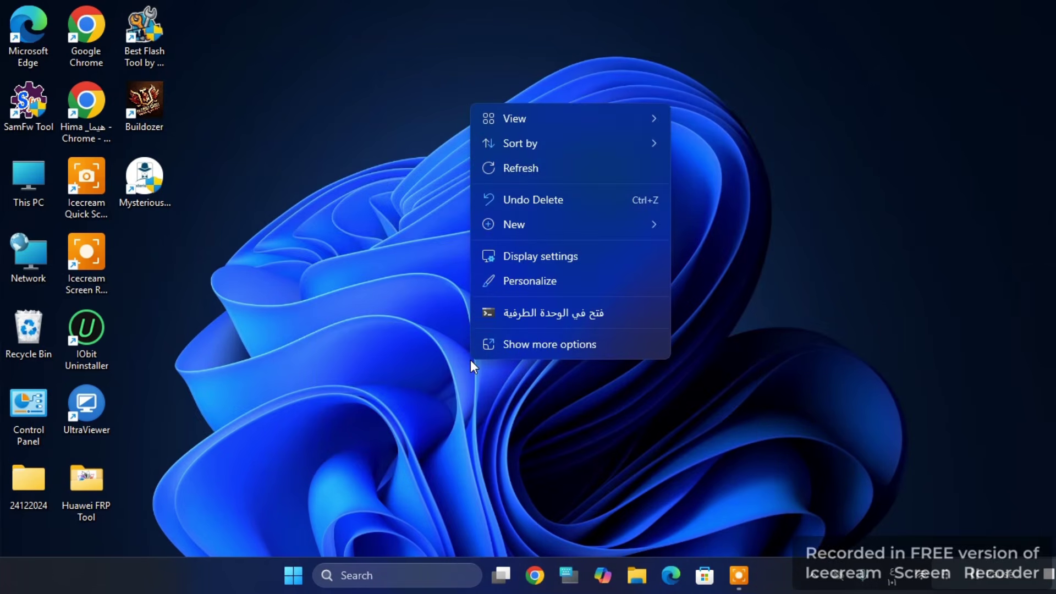
left_click(511, 172)
right_click(511, 173)
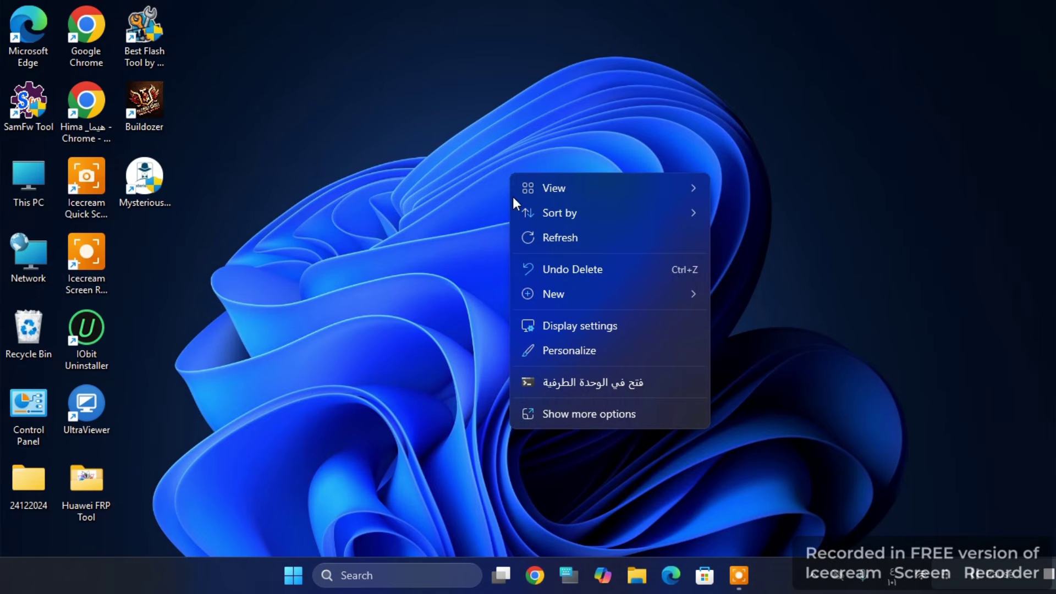
left_click(552, 237)
right_click(553, 237)
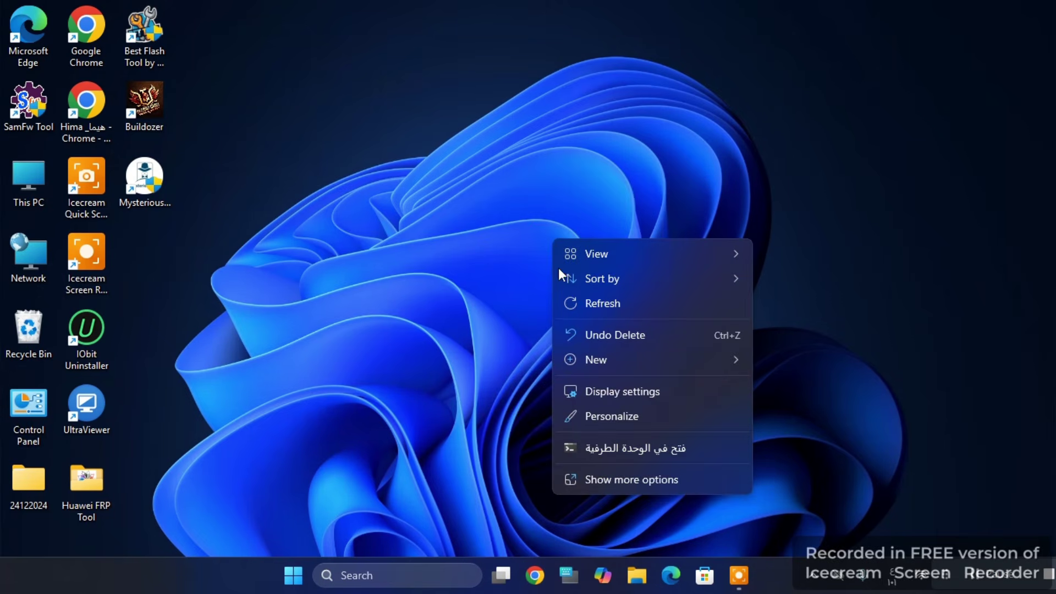
left_click(579, 309)
right_click(580, 317)
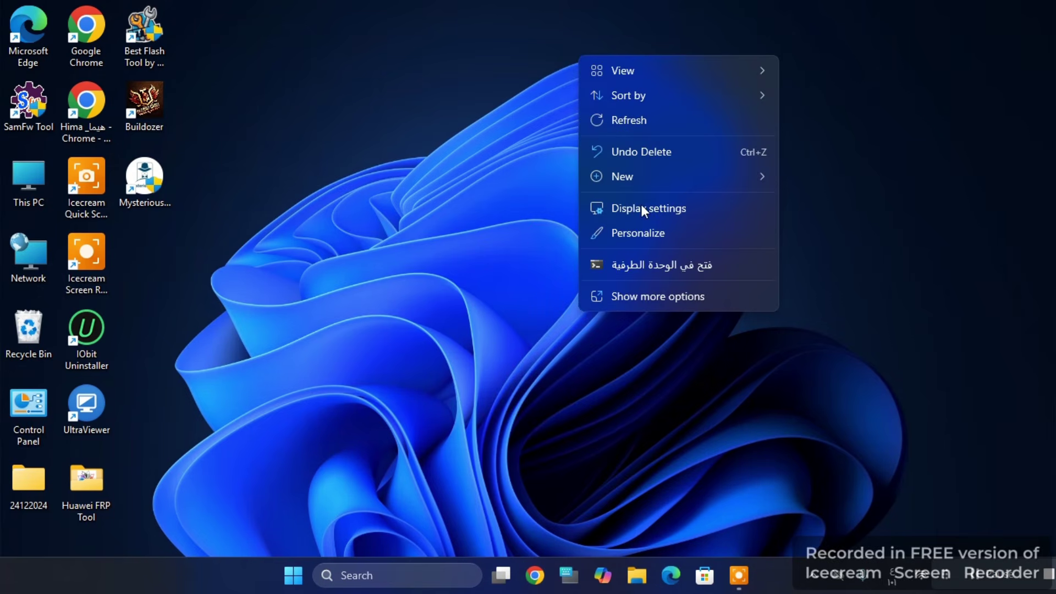
left_click(639, 122)
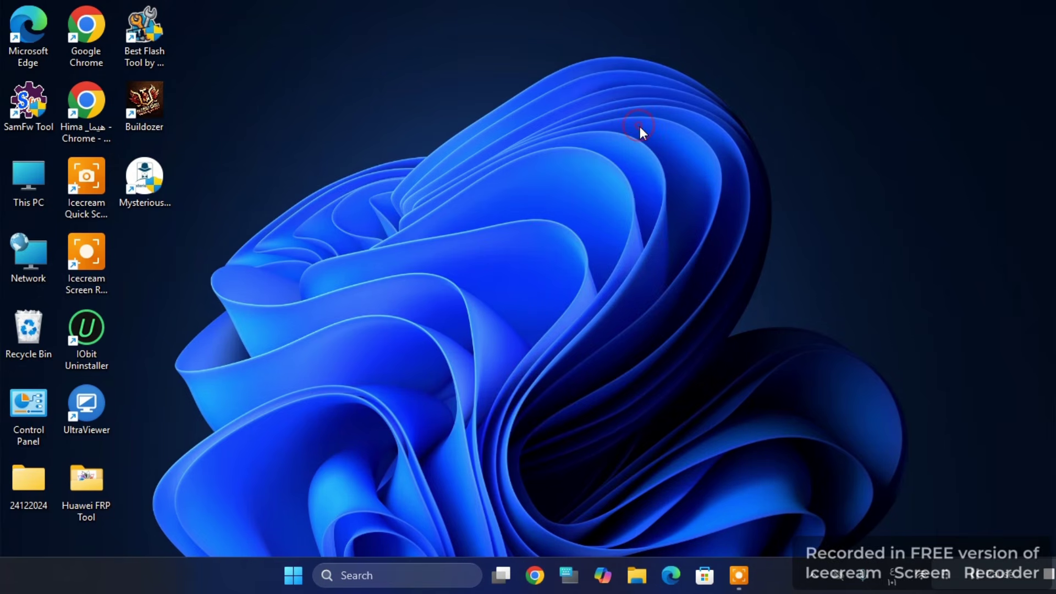
Step: Start Buildozer from its desktop shortcut with administrator rights and log in with the prefilled account credentials
double_click(159, 118)
right_click(157, 113)
left_click(189, 236)
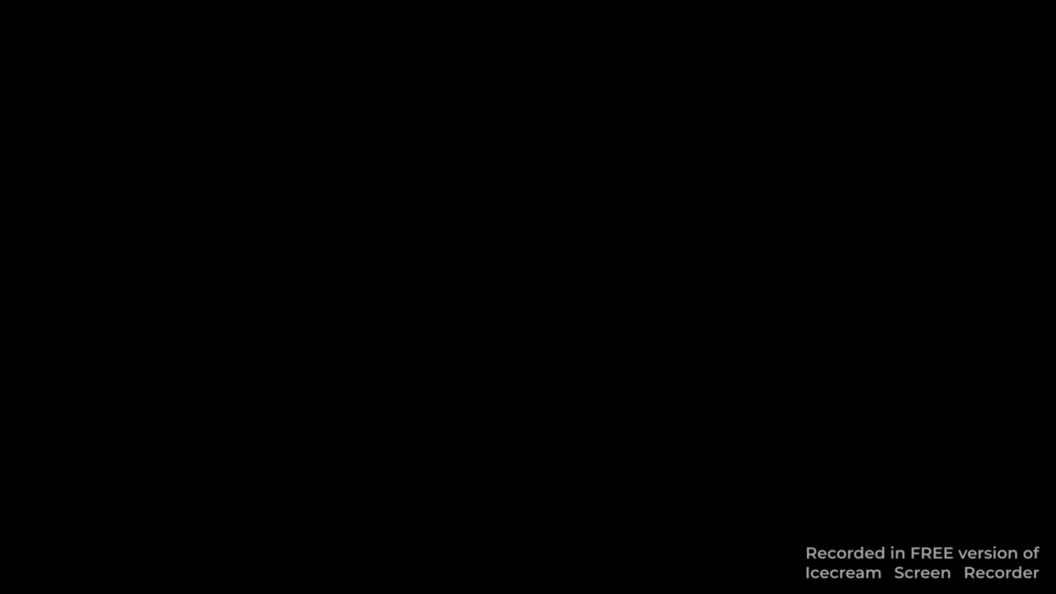
left_click(423, 430)
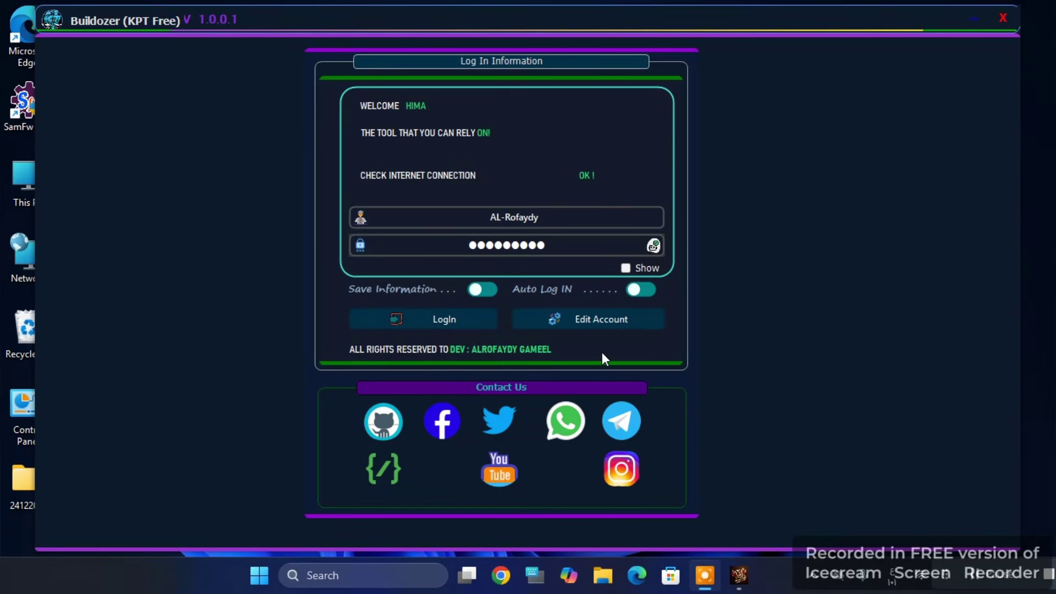
left_click(445, 319)
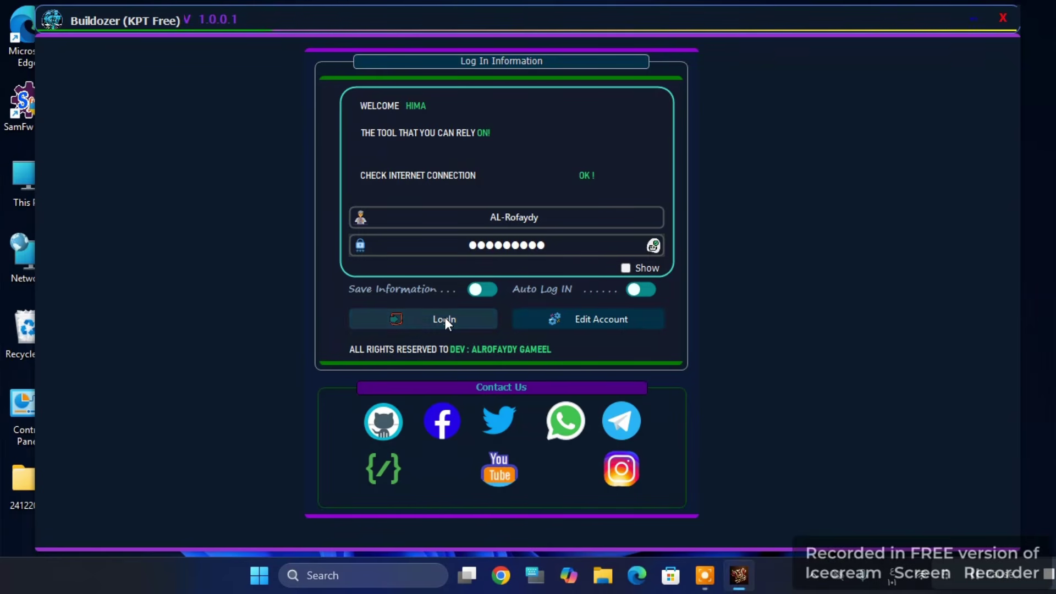
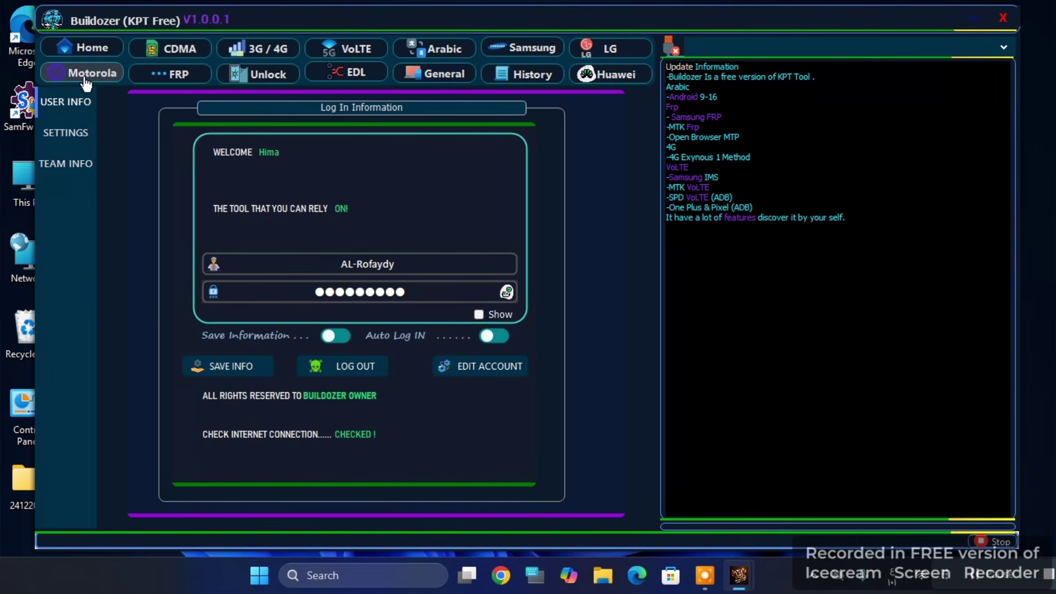
Step: Look through the CDMA section, its EFS Explorer and the 3G / 4G section with the supported Exynos models
left_click(144, 55)
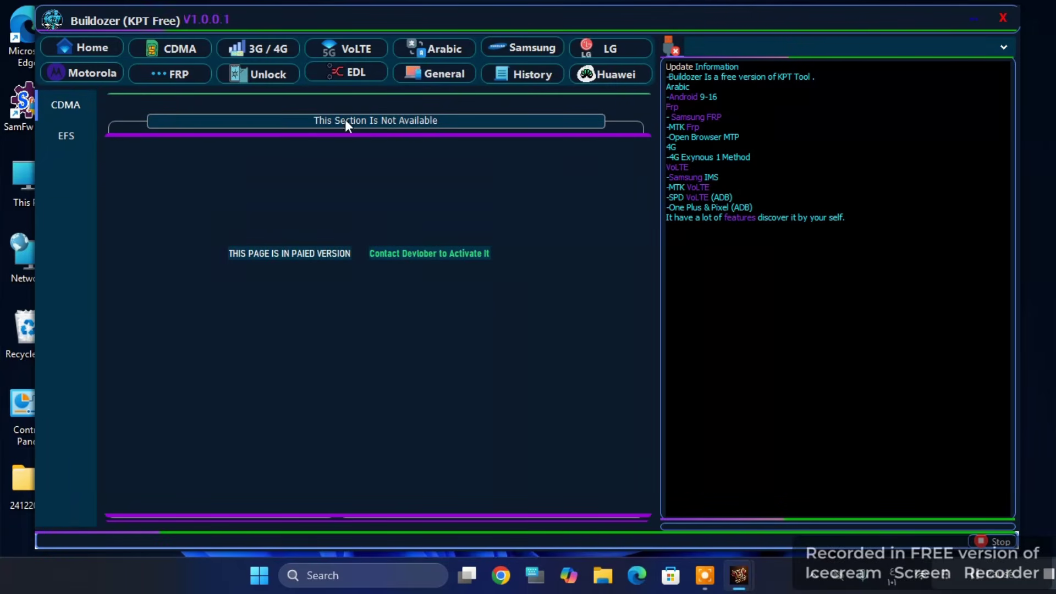
left_click(75, 133)
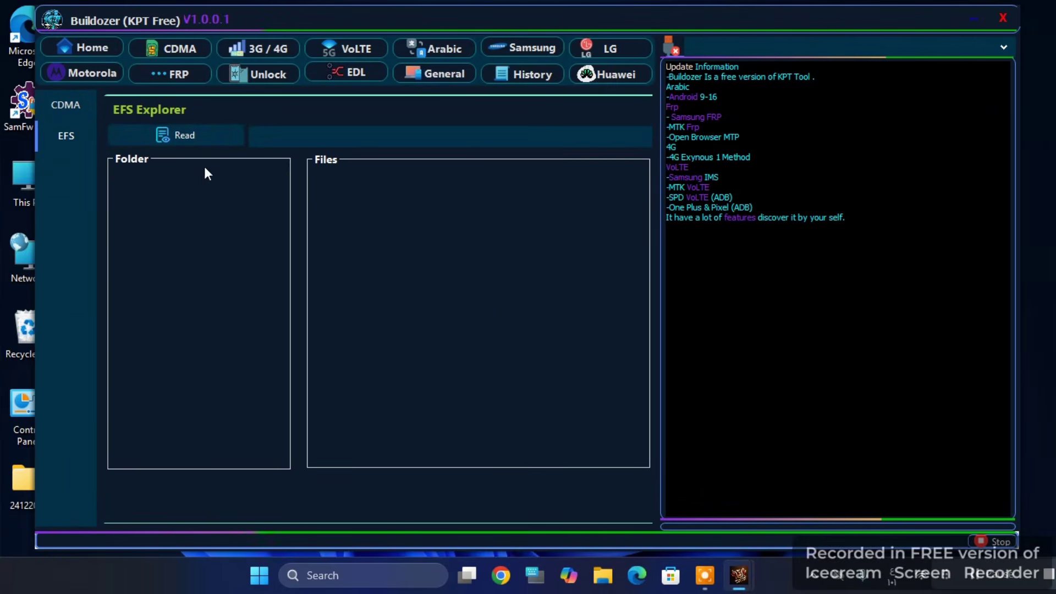
left_click(253, 49)
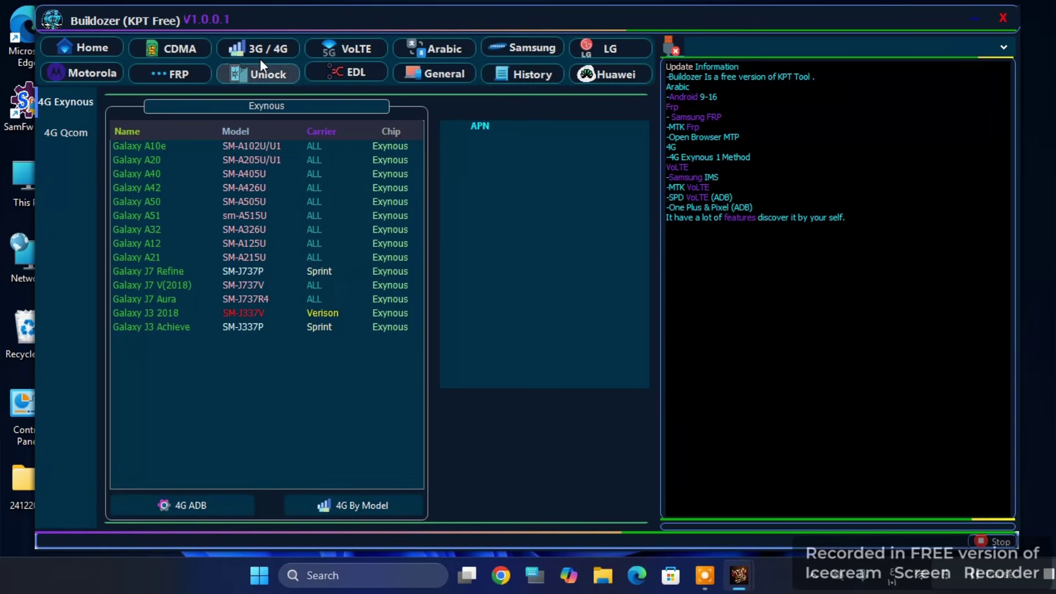
Step: Examine the general VoLTE functions with their SIM choices, and the Arabic language functions for Samsung
left_click(345, 54)
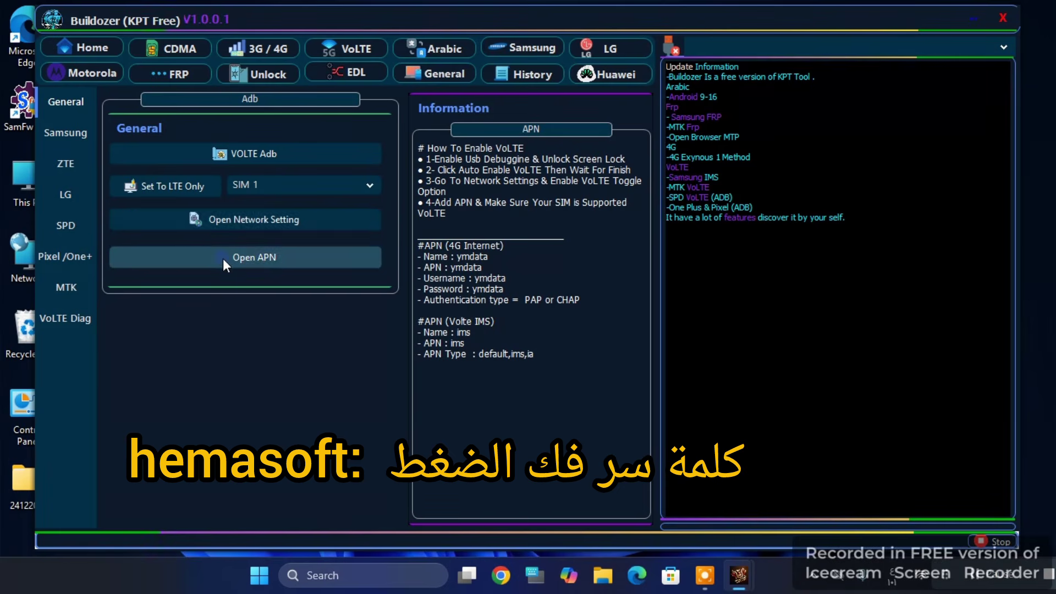
left_click(368, 185)
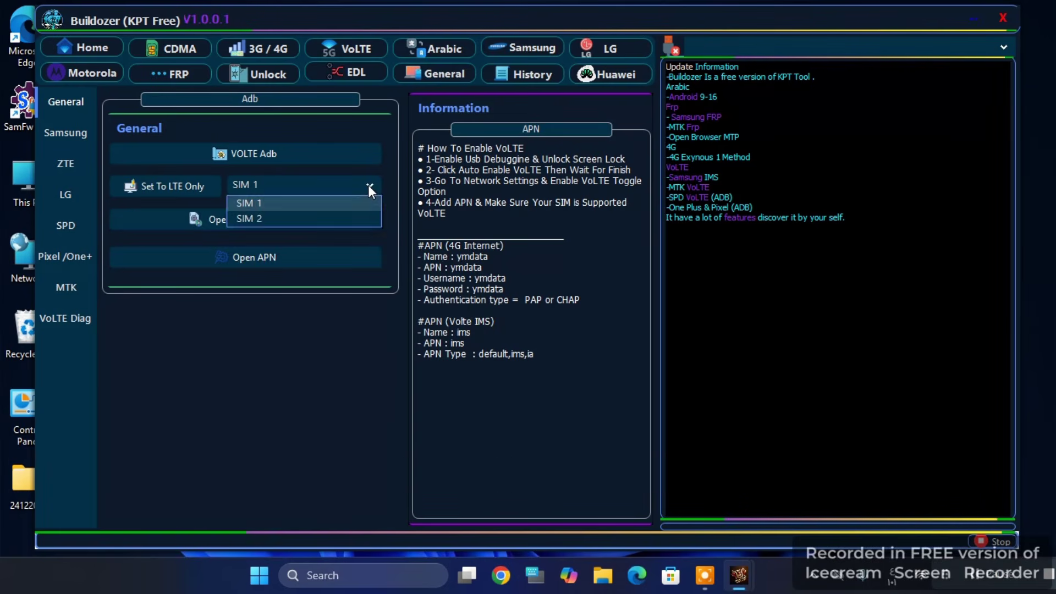
left_click(368, 184)
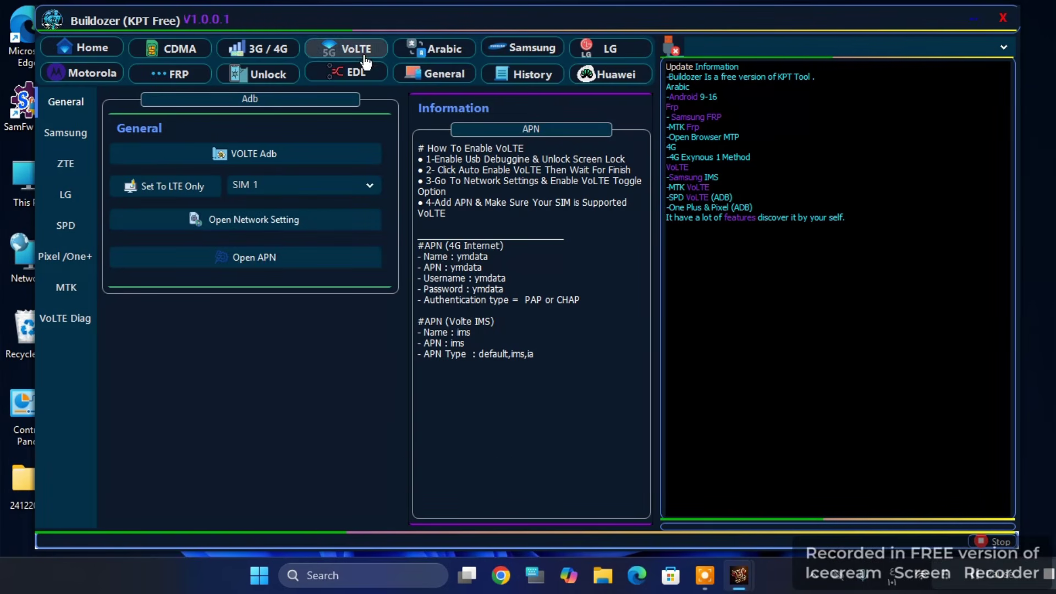
left_click(430, 55)
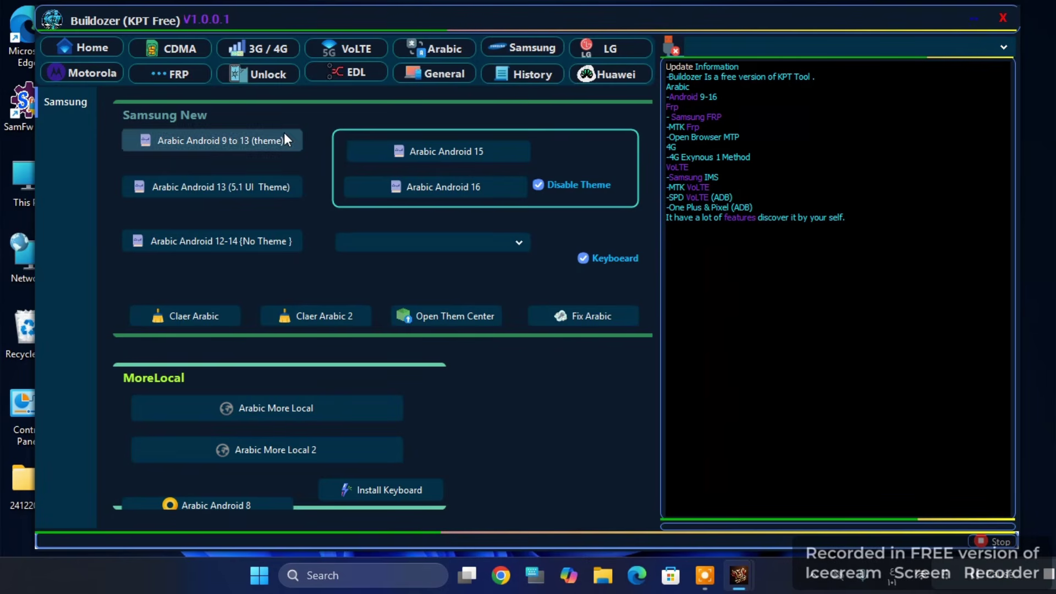
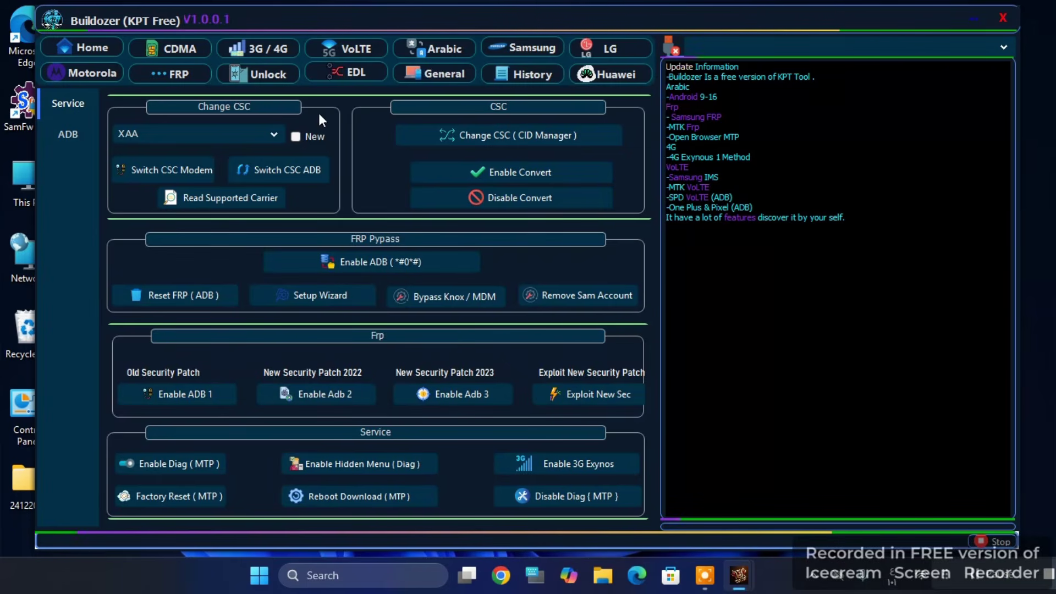
Step: Examine the CSC codes offered for Samsung devices and the carriers offered for LG network changes
left_click(265, 137)
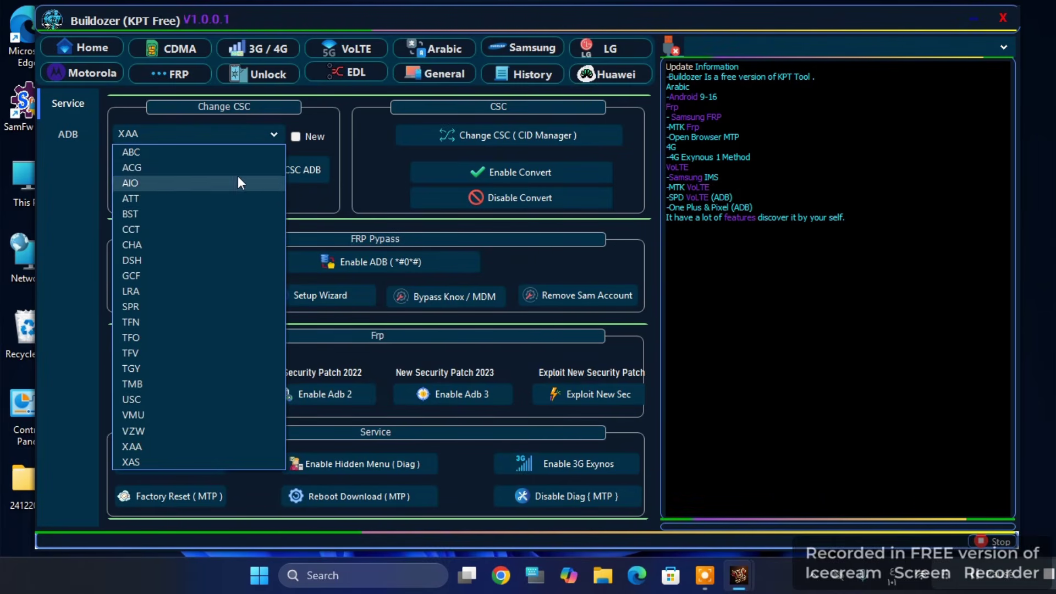
left_click(385, 127)
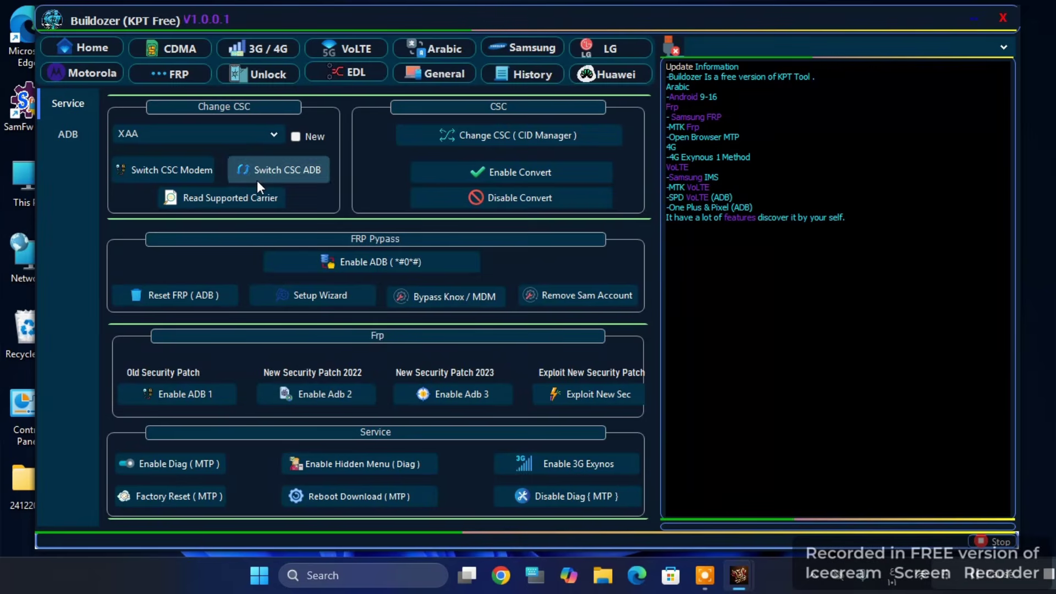
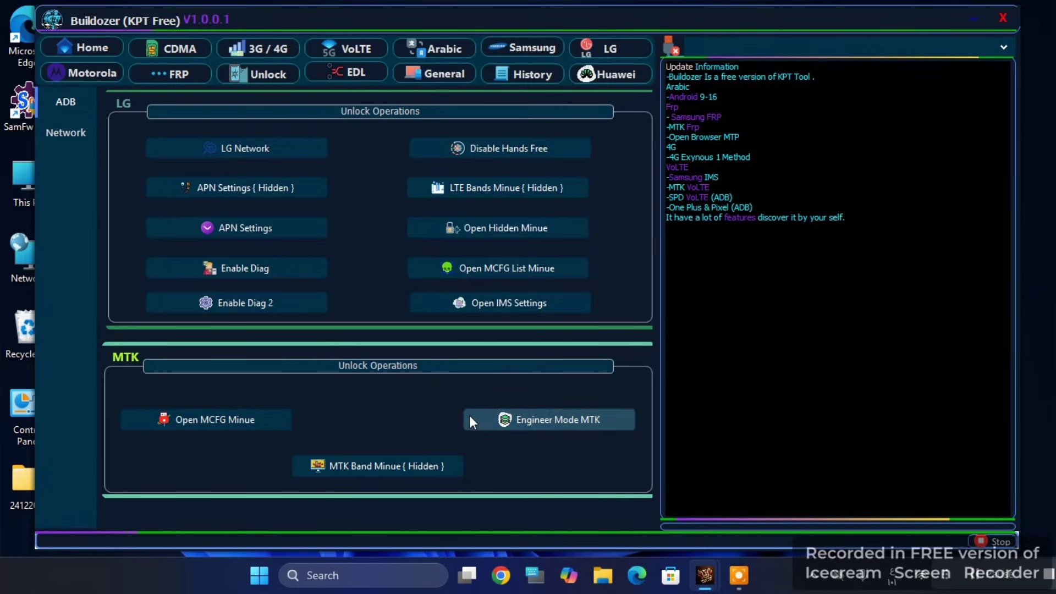
left_click(72, 132)
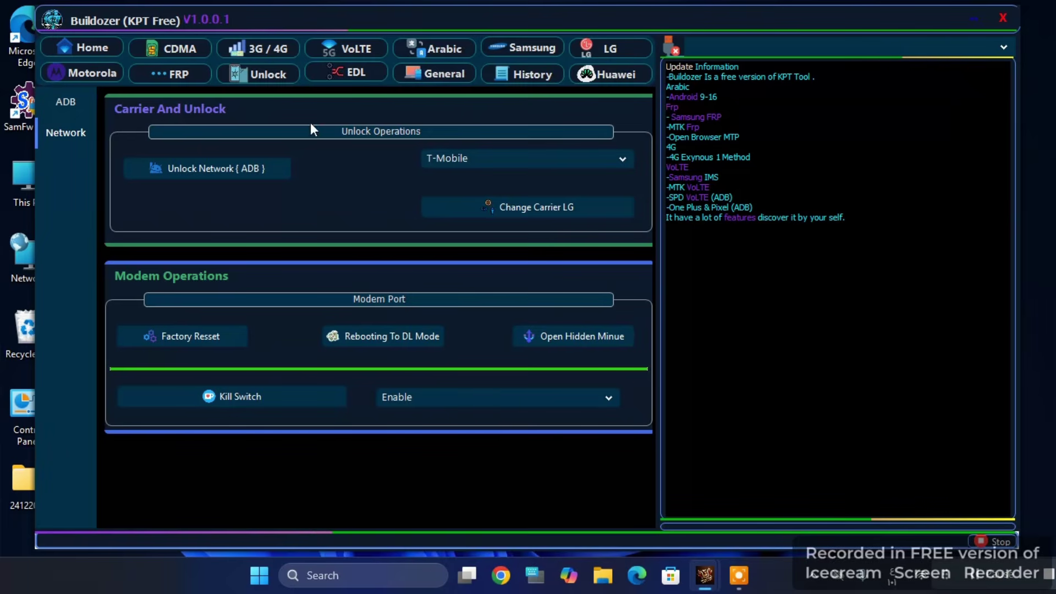
left_click(608, 165)
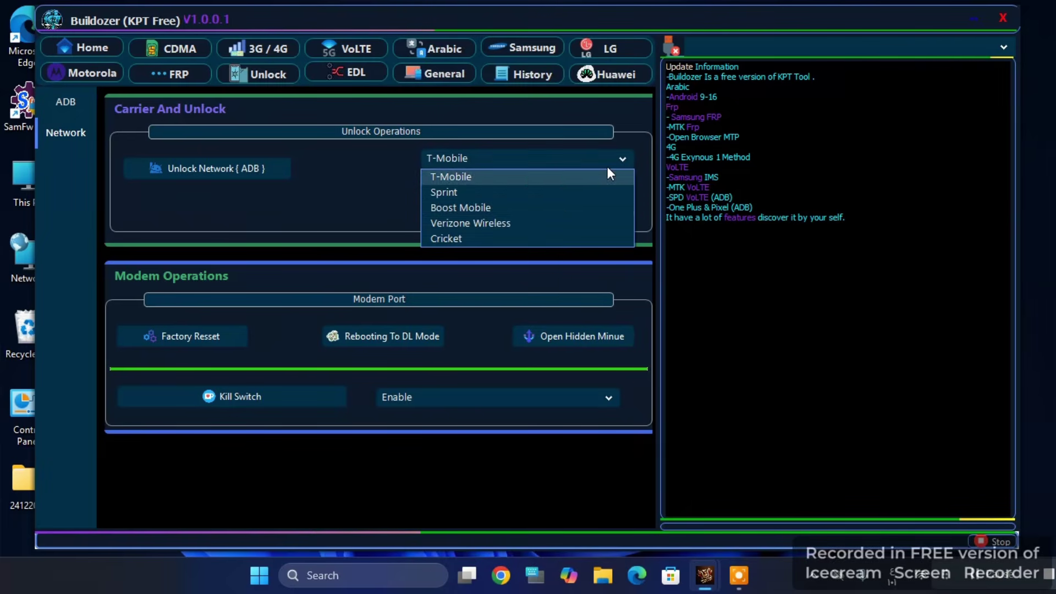
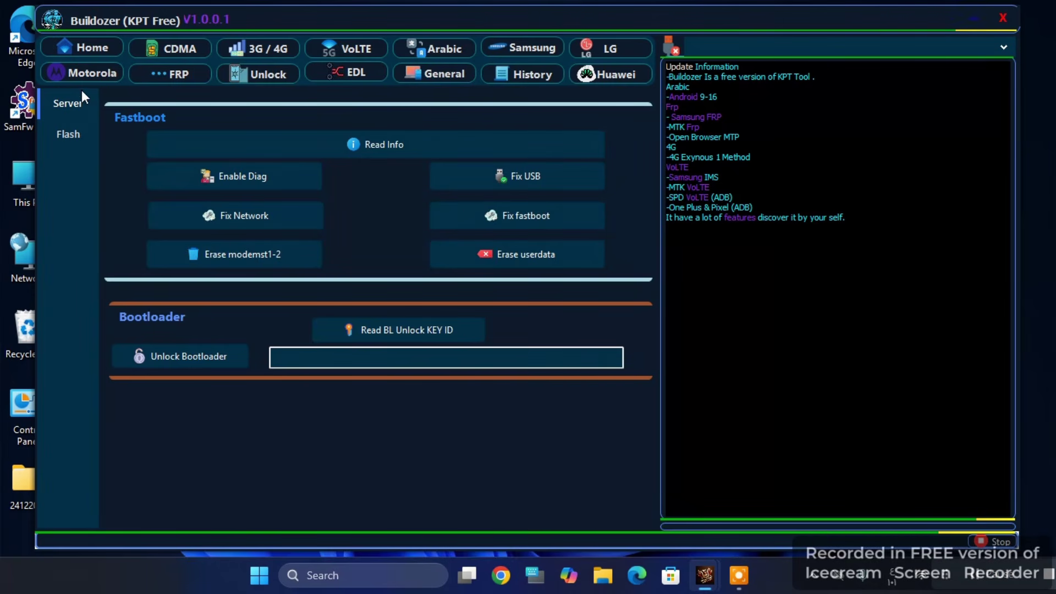
Step: Look at the Motorola flashing page and the network modes offered among the general ADB tools
left_click(67, 133)
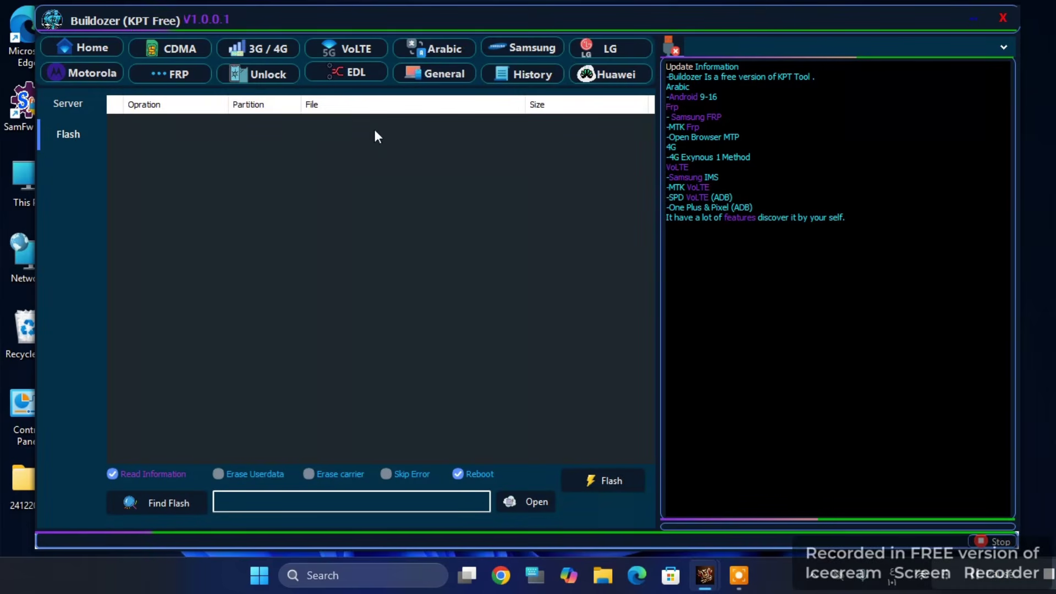
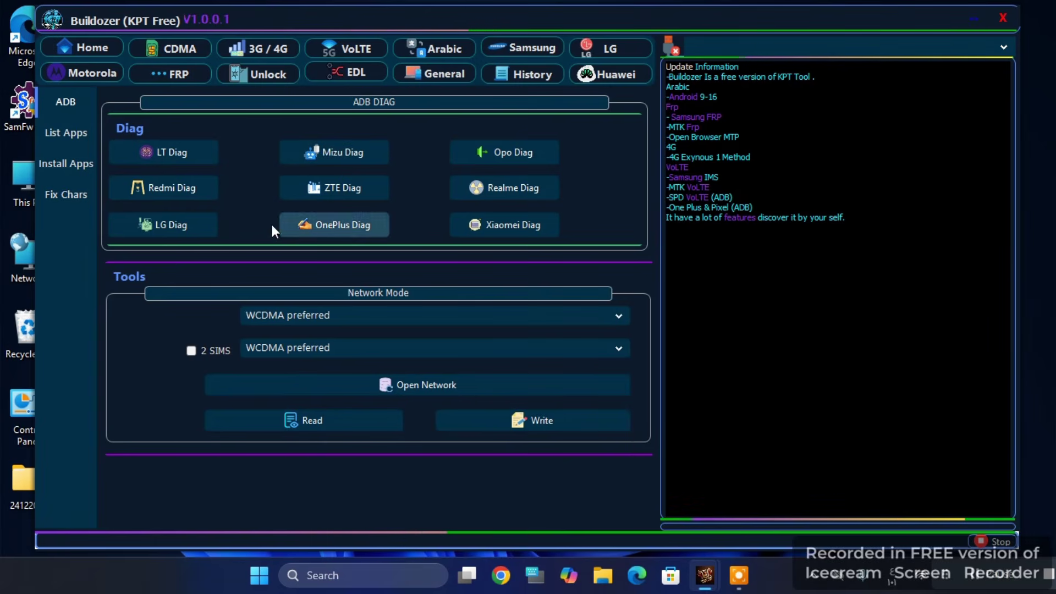
left_click(622, 313)
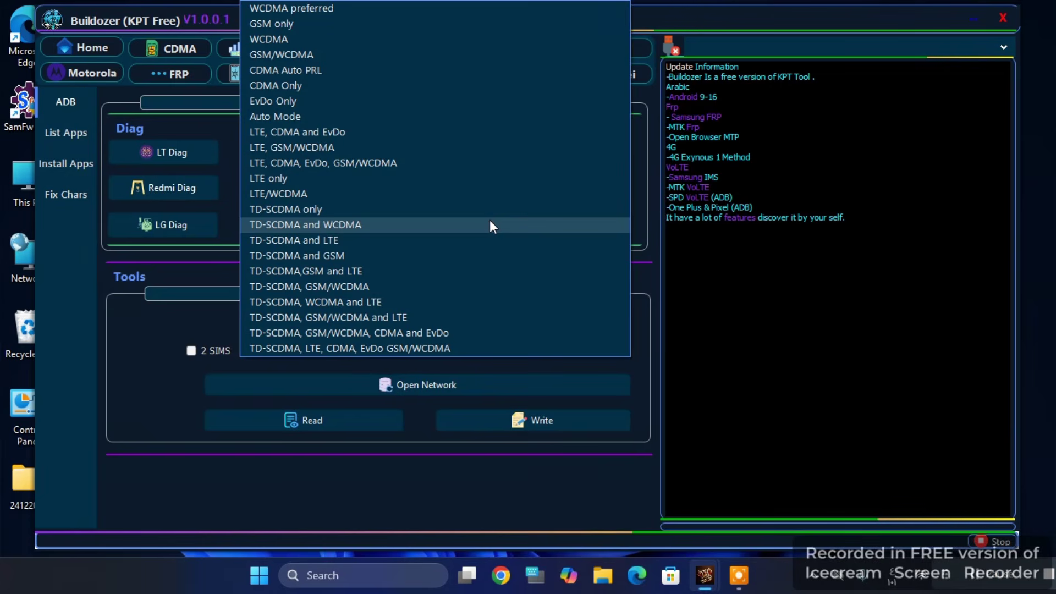
left_click(193, 335)
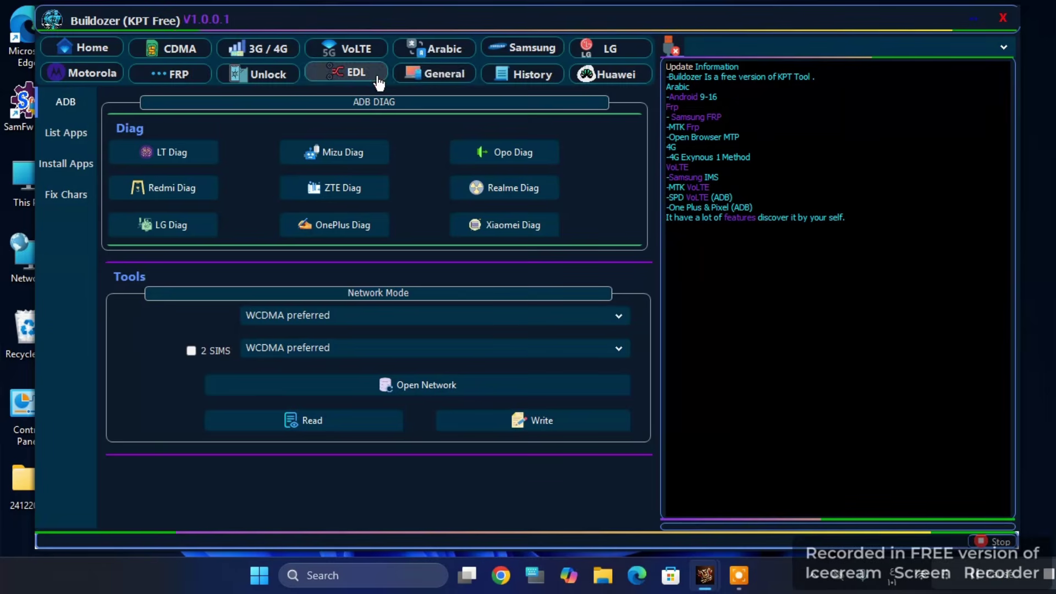
Step: View the operations history and examine the full Huawei list of supported Kirin chips, Honor and Huawei models
left_click(505, 76)
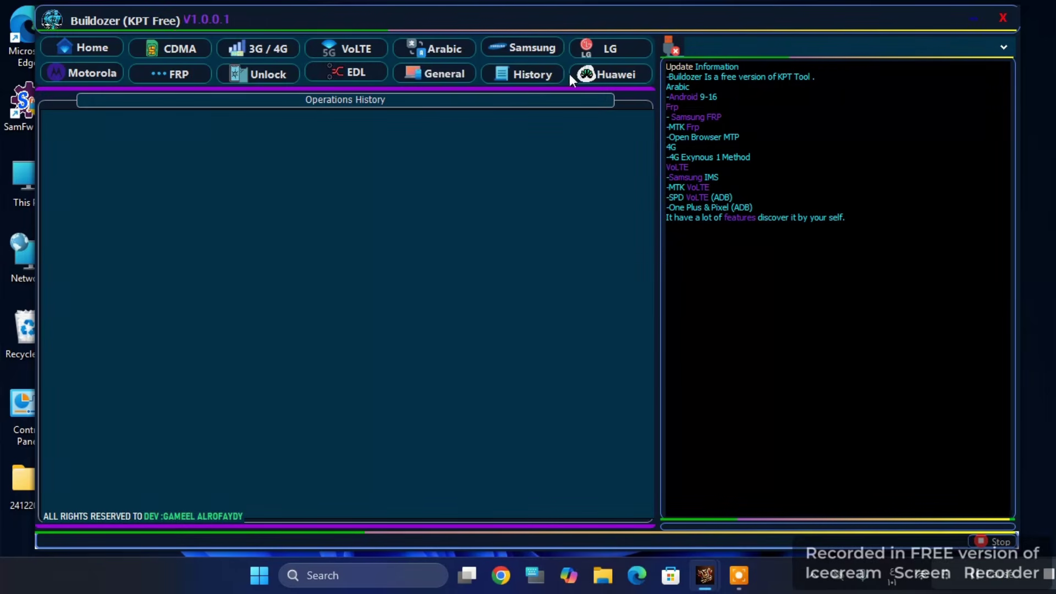
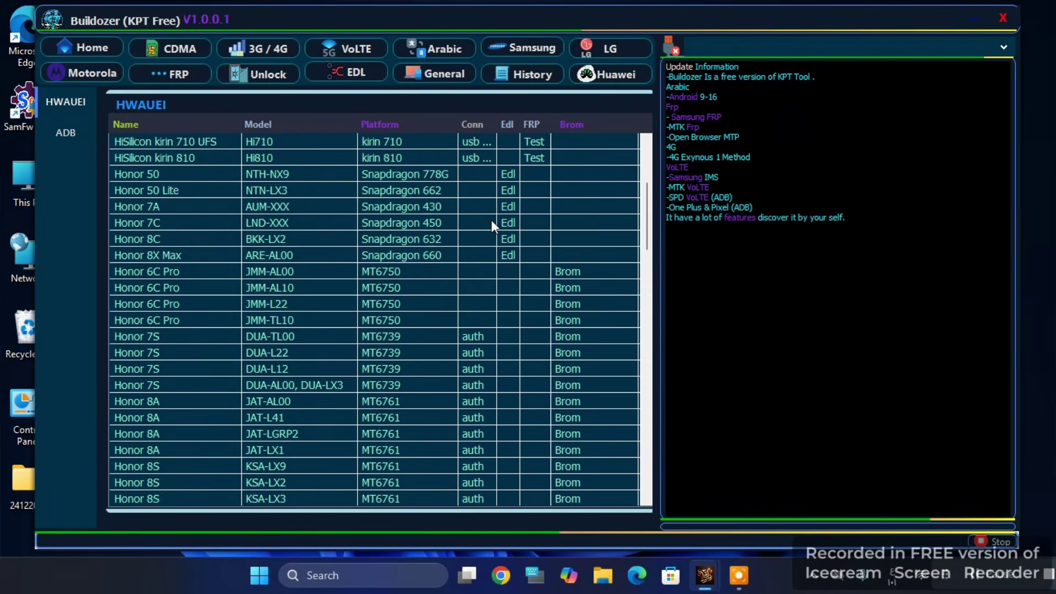
scroll(490, 222, "down", 20)
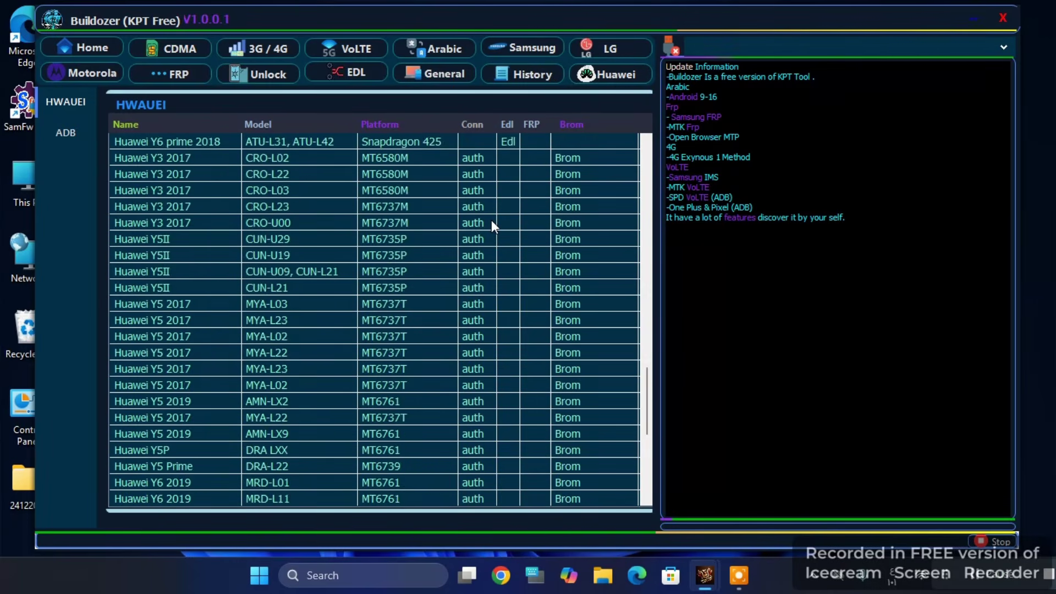
scroll(491, 222, "down", 2)
scroll(491, 222, "up", 15)
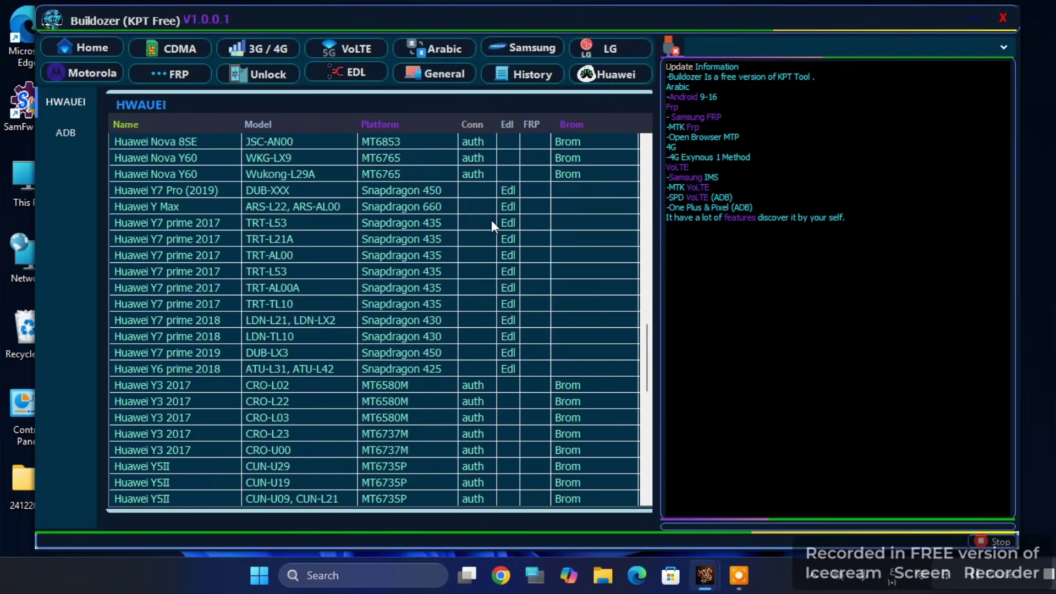
scroll(491, 223, "up", 15)
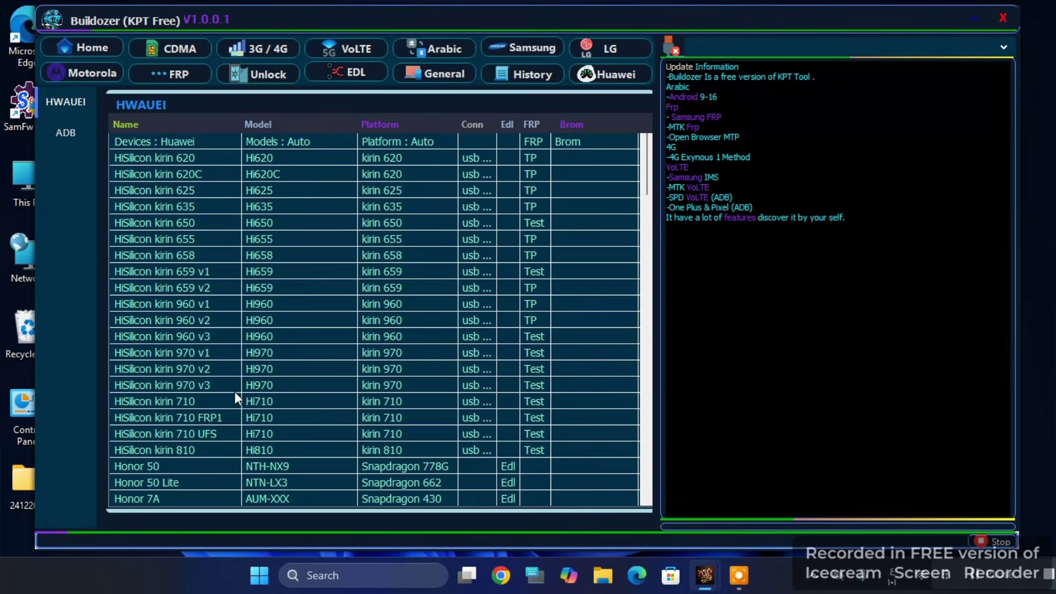
scroll(251, 417, "down", 4)
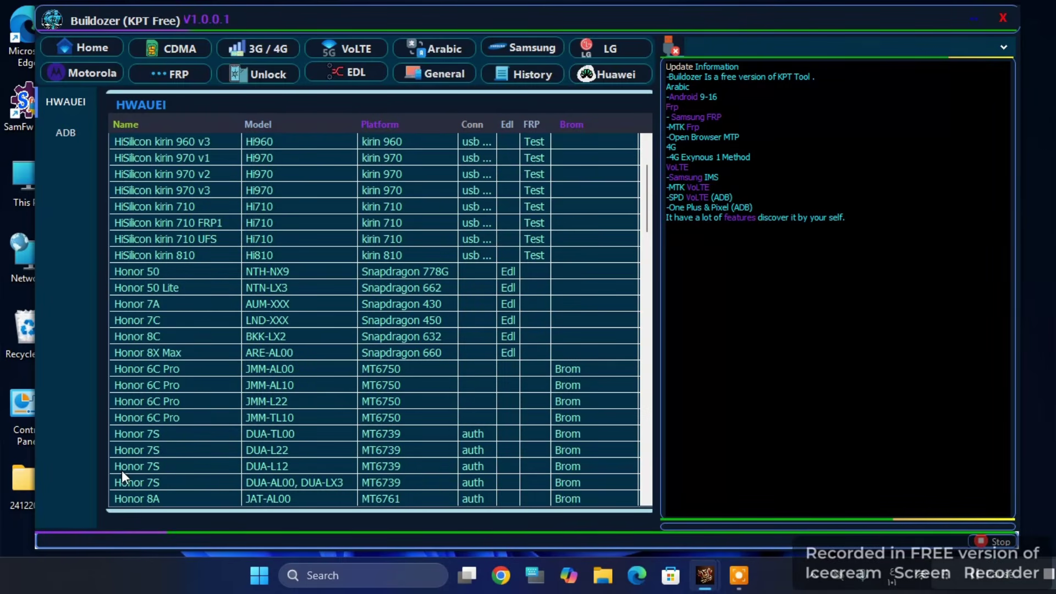
scroll(200, 495, "down", 12)
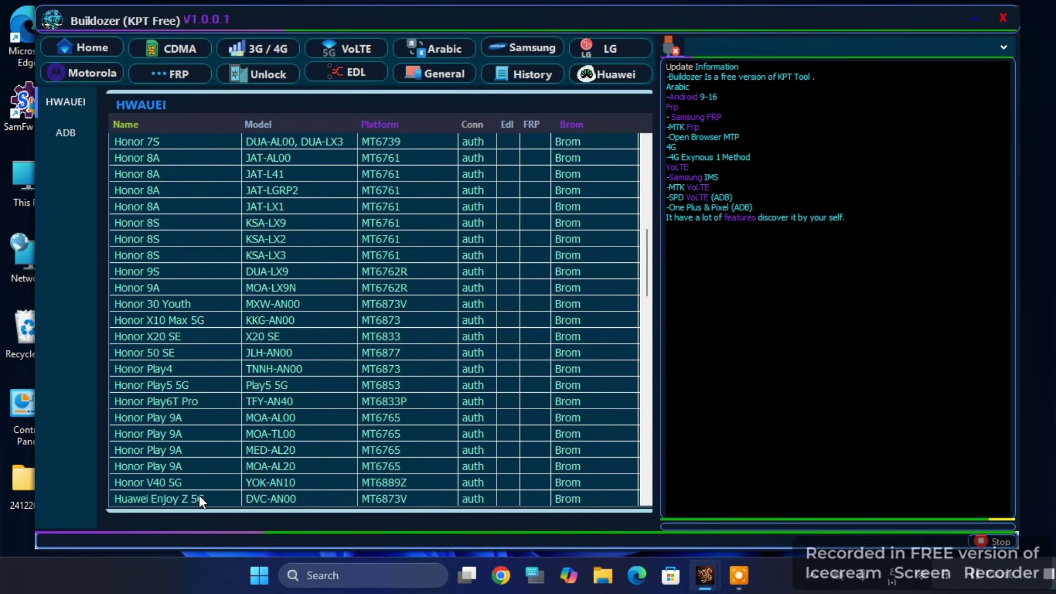
scroll(199, 495, "down", 10)
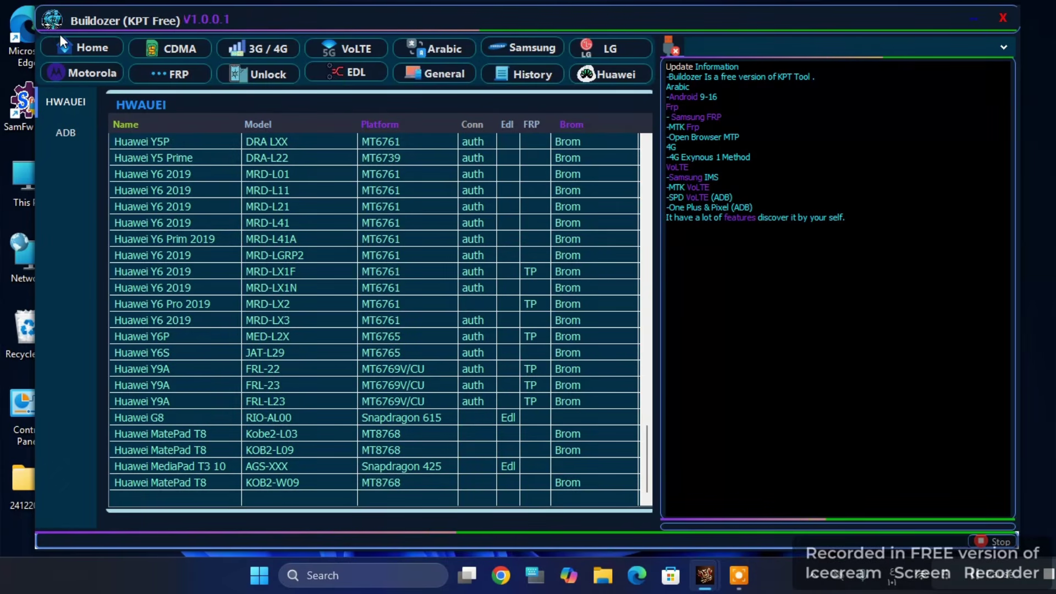
Step: Return to the Home section's login information and close Buildozer
left_click(76, 52)
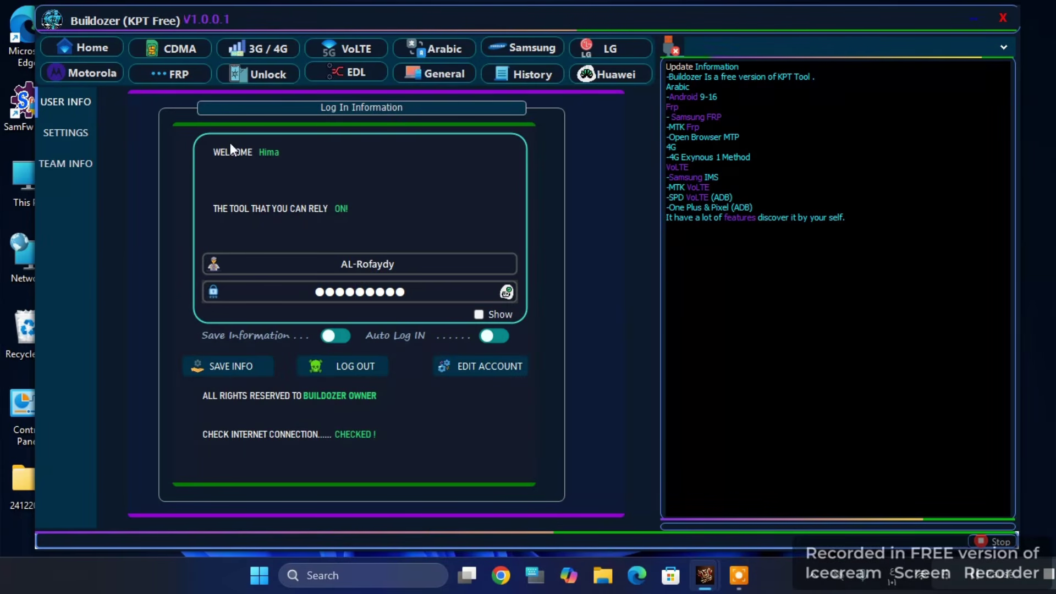
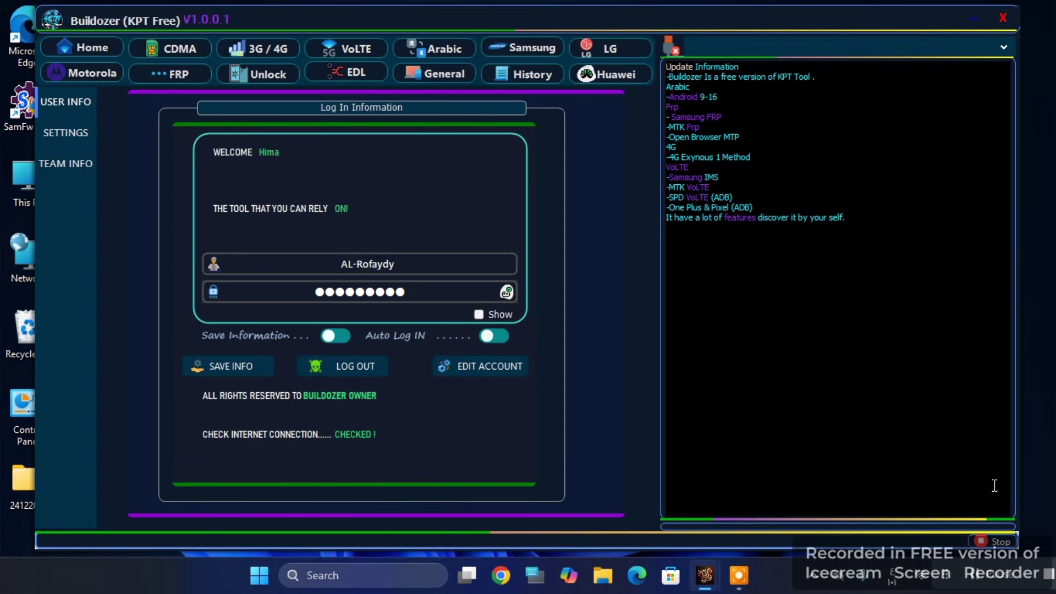
left_click(1005, 21)
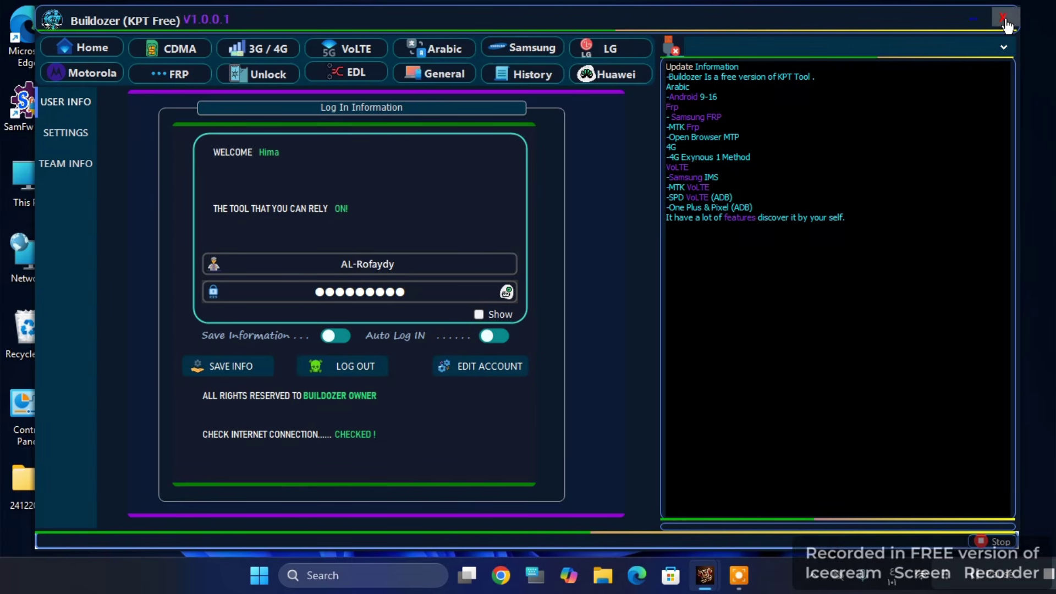